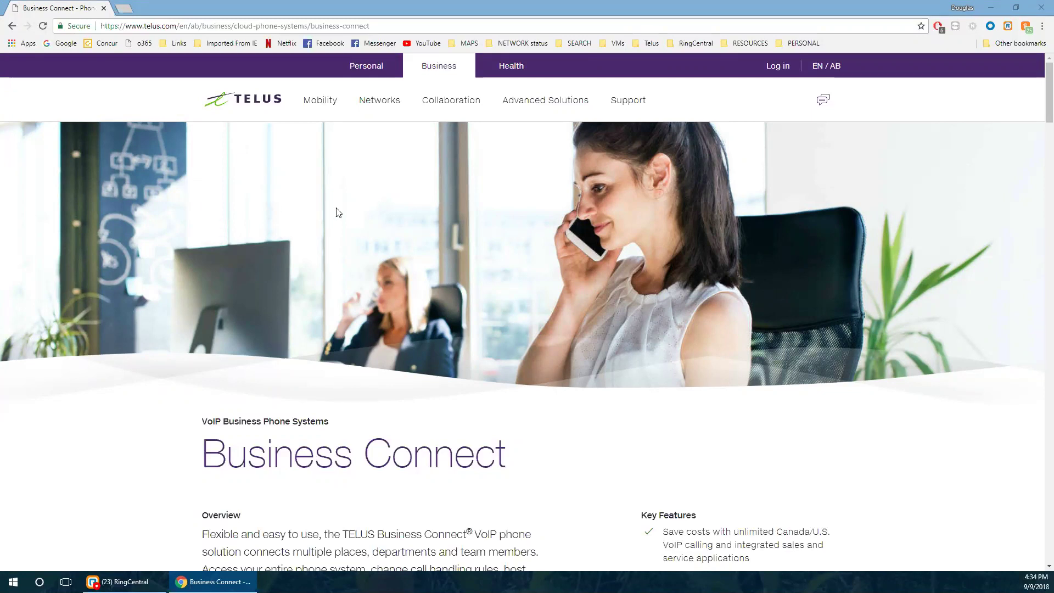
Step: Minimize Chrome and bring the RingCentral window to the front, moving it higher on screen
left_click(991, 8)
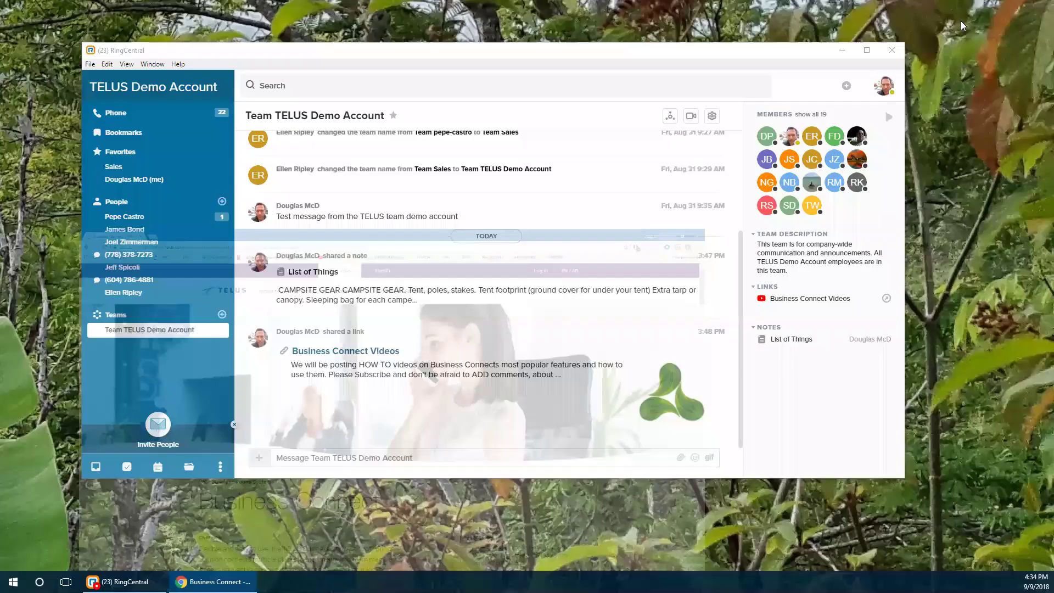
left_click(387, 48)
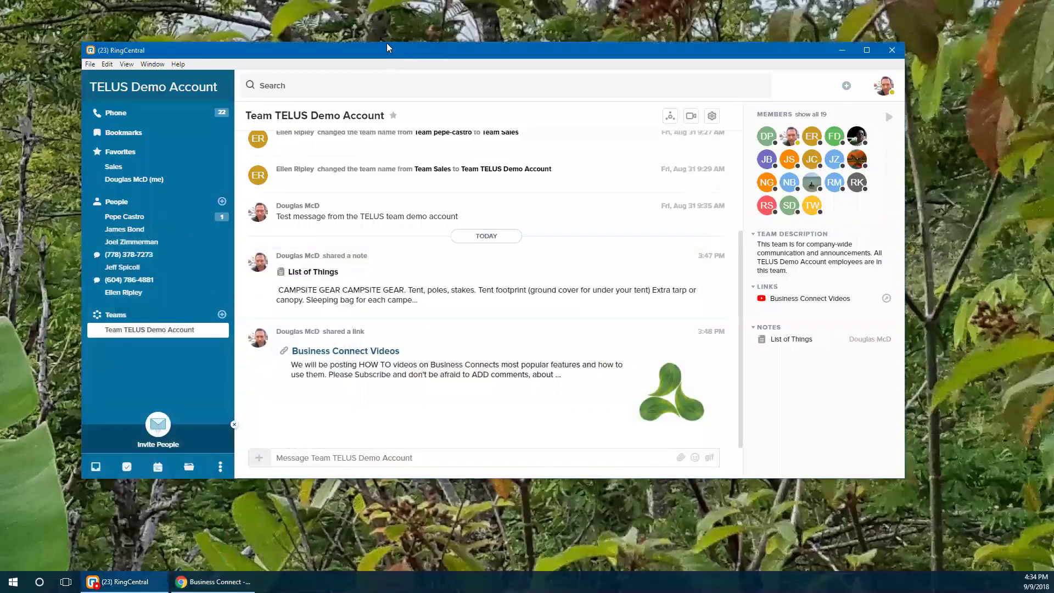
left_click_drag(387, 48, 387, 34)
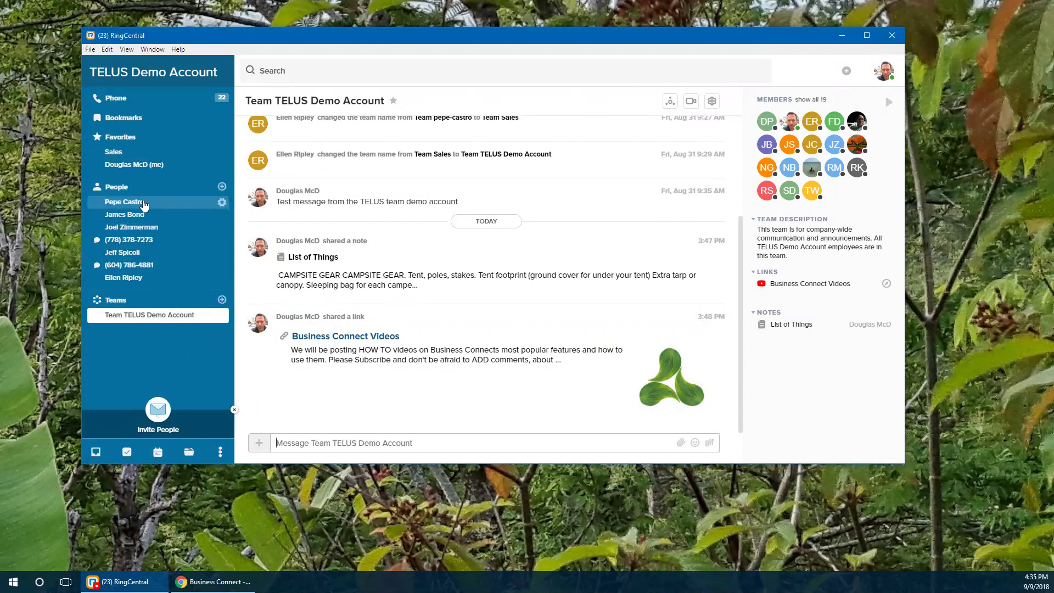
Step: Browse a coworker chat, an outside-number text thread and the call log, then return to Team TELUS Demo Account
left_click(144, 204)
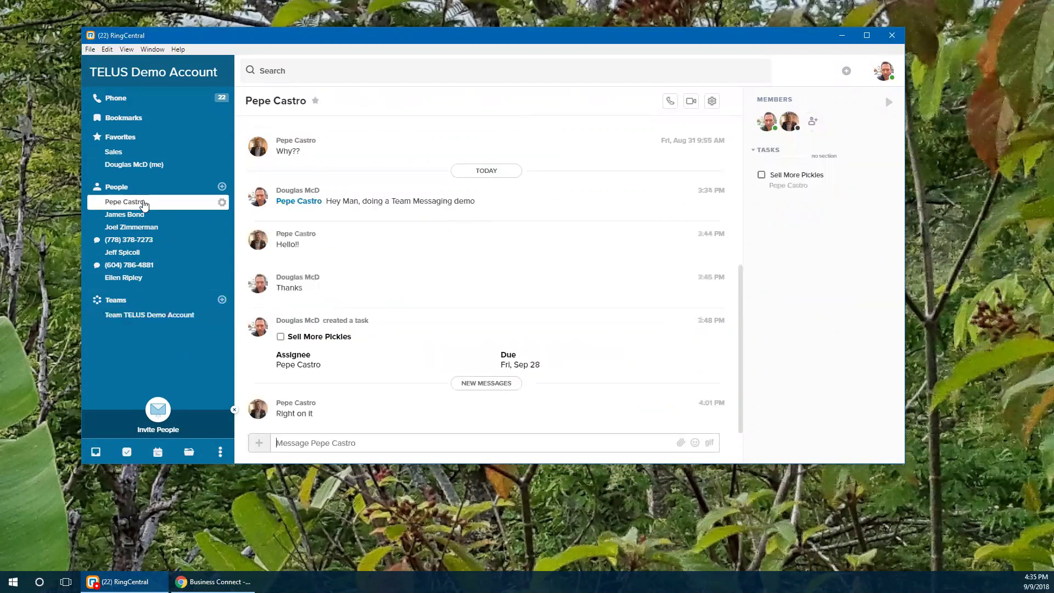
left_click(144, 241)
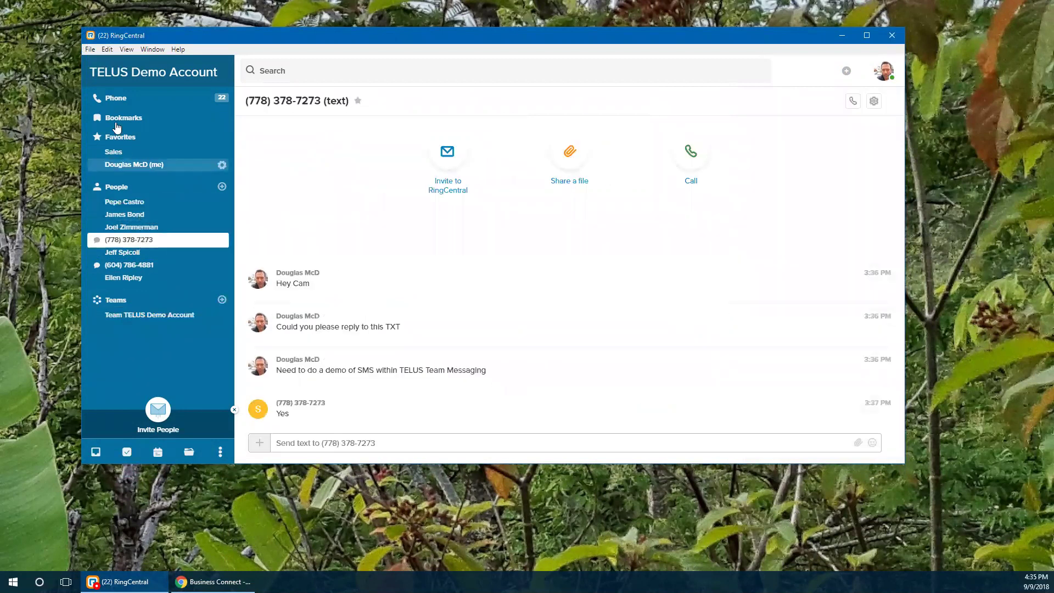
left_click(120, 105)
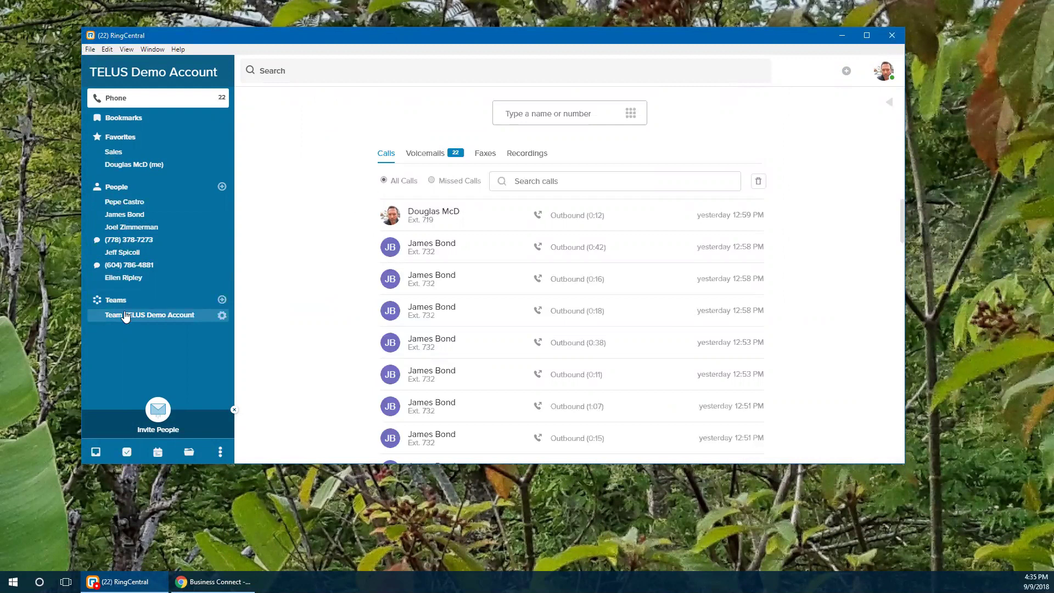
left_click(126, 316)
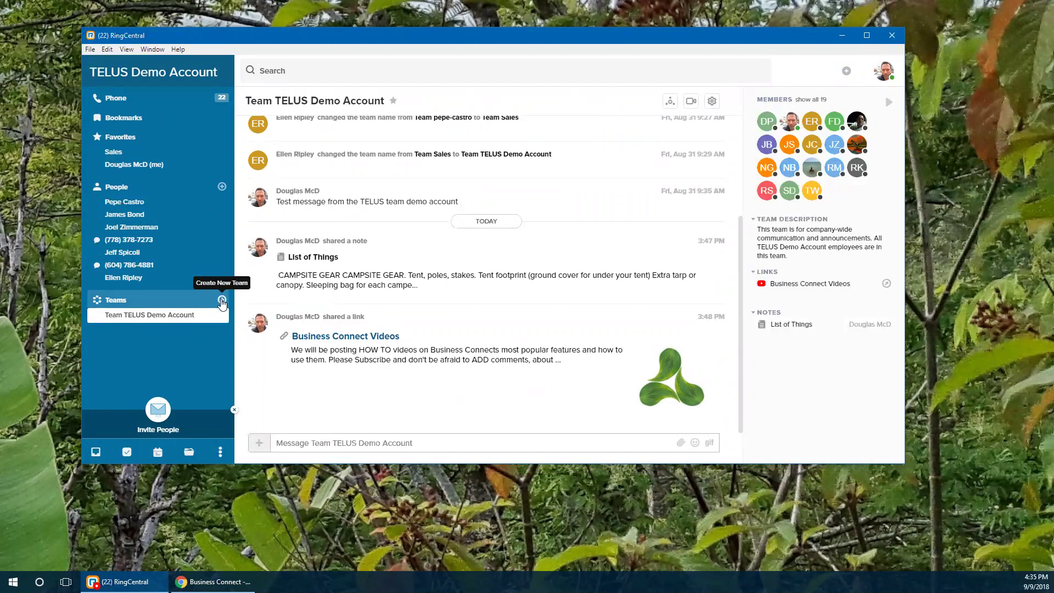
Step: Start a new team named 'Sales' and add three coworkers as members
left_click(222, 301)
left_click(222, 300)
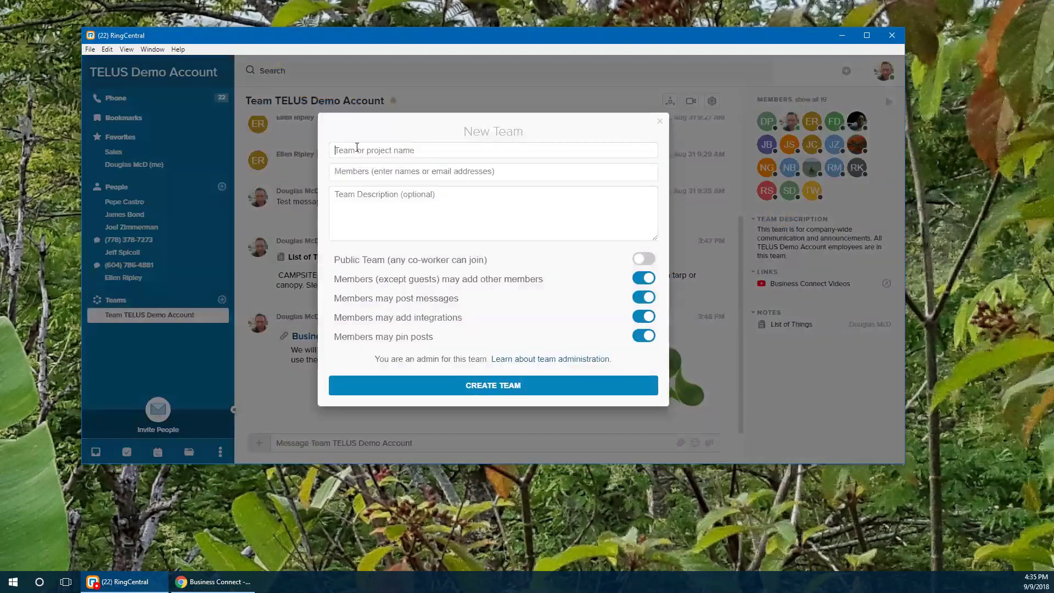
type("Sales")
key("Tab")
type("pepe")
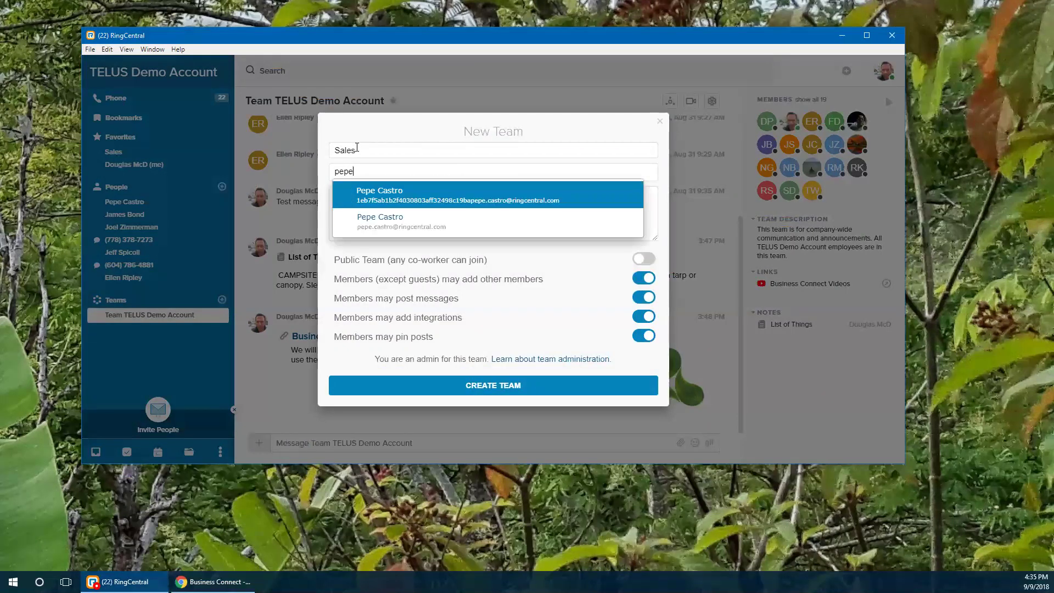
left_click(375, 196)
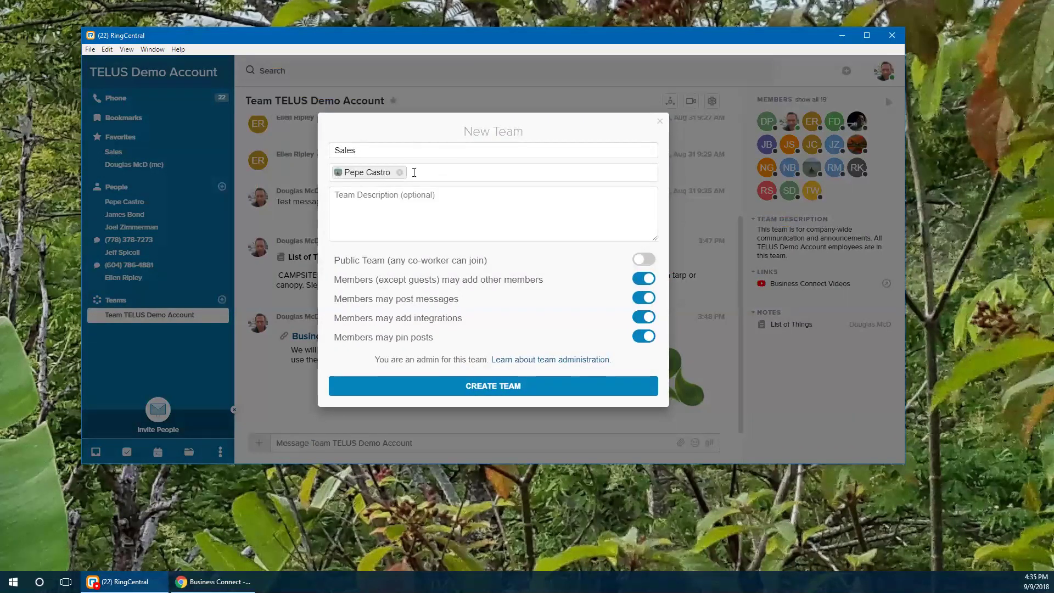
type("jeff")
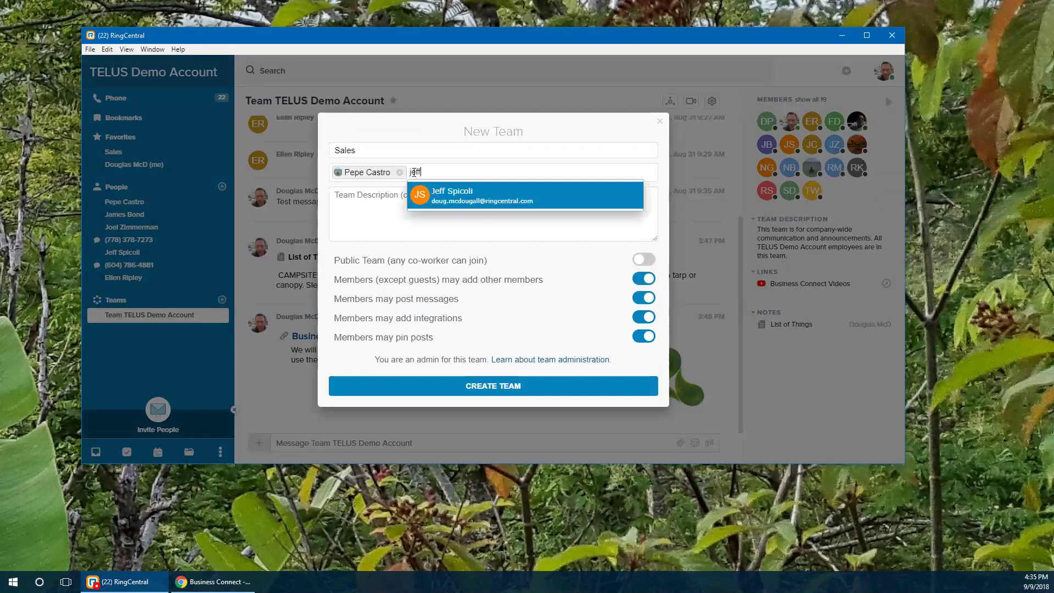
key("Return")
type("jame")
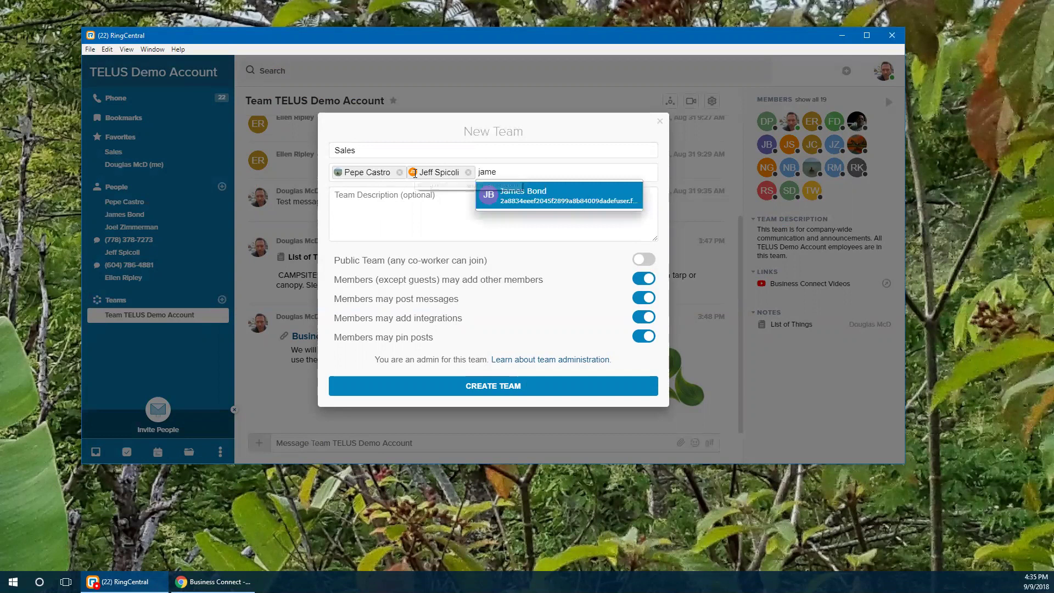
key("Return")
Step: Add the description 'Sell every thing', make the team public, rename it 'Sales for Relestate' and create it
left_click(405, 199)
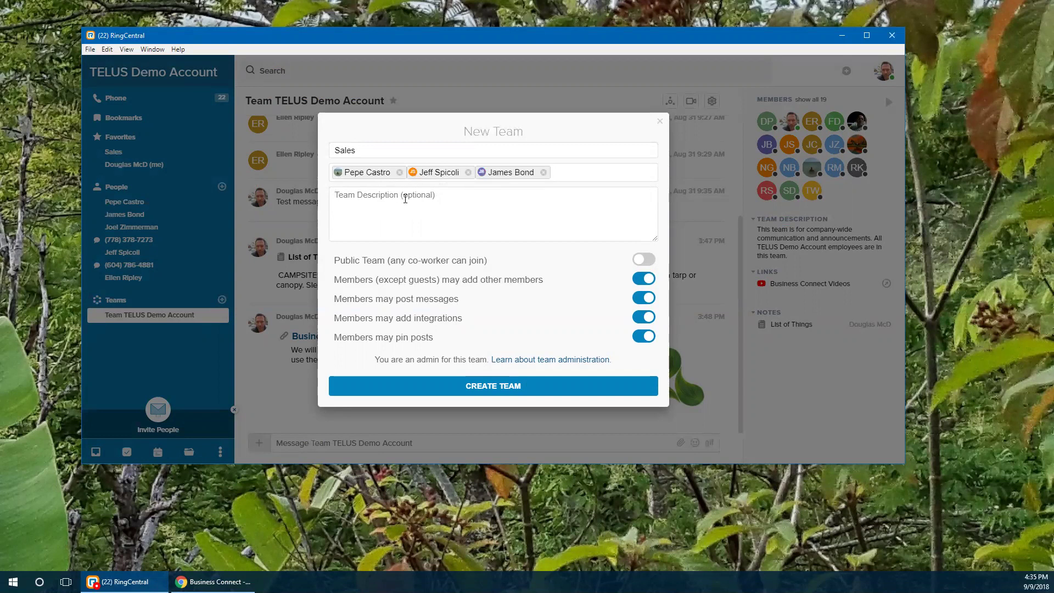
type("Sell every thing")
left_click(644, 262)
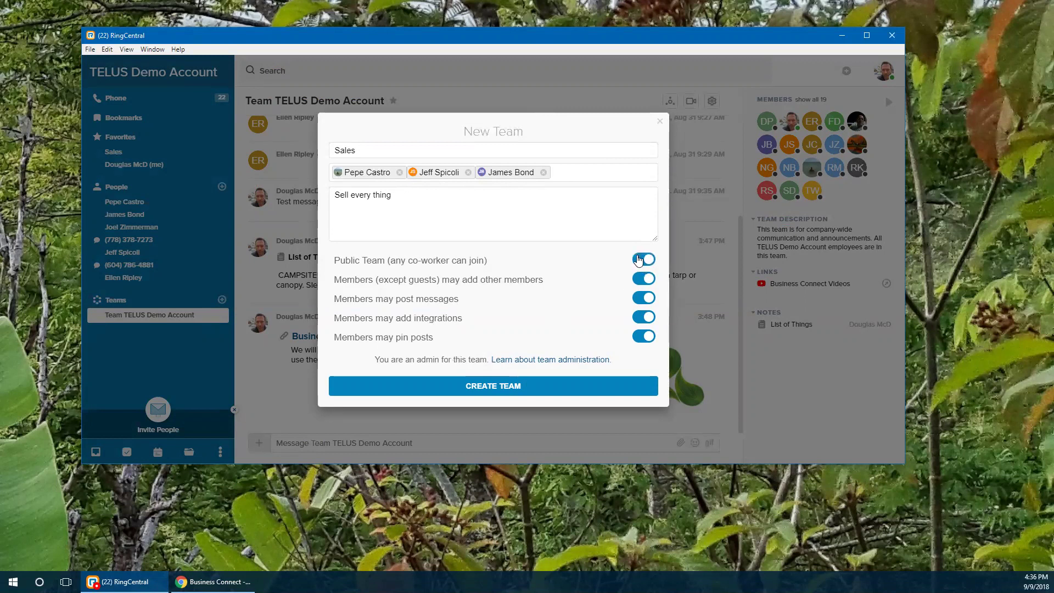
left_click(375, 150)
left_click(498, 393)
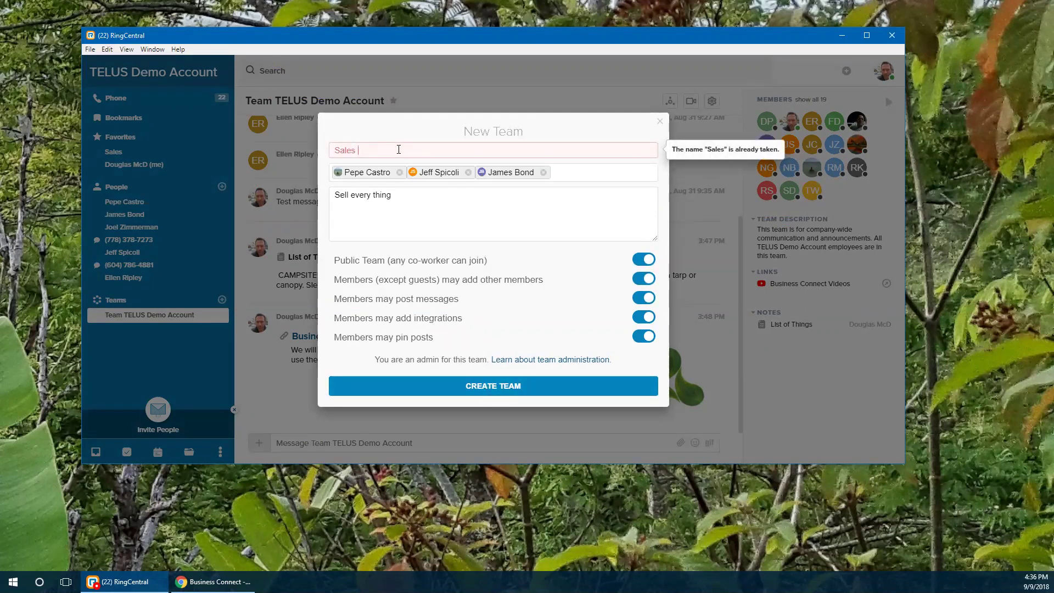
type("for")
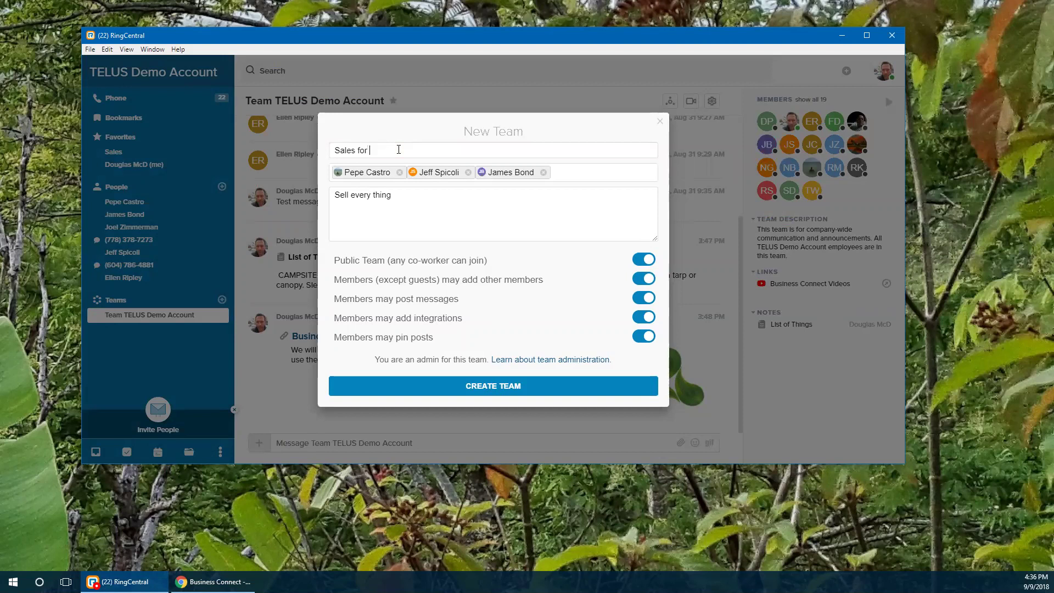
type(" Relestate")
left_click(485, 383)
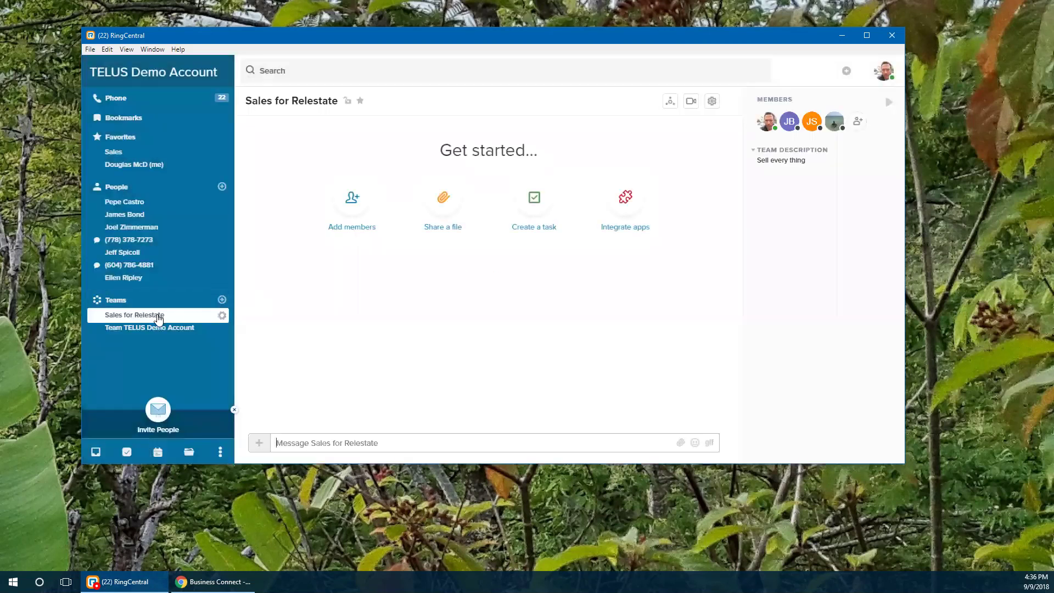
Step: Change 'Relestate' to 'Business' in the team details, then reopen the Sales for Business conversation
left_click(222, 316)
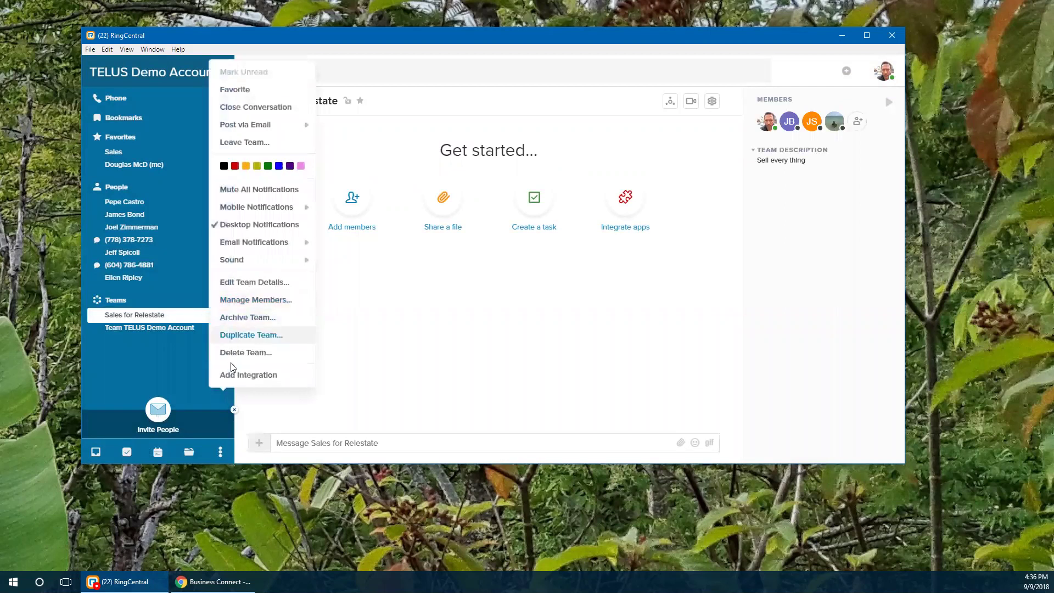
left_click(237, 283)
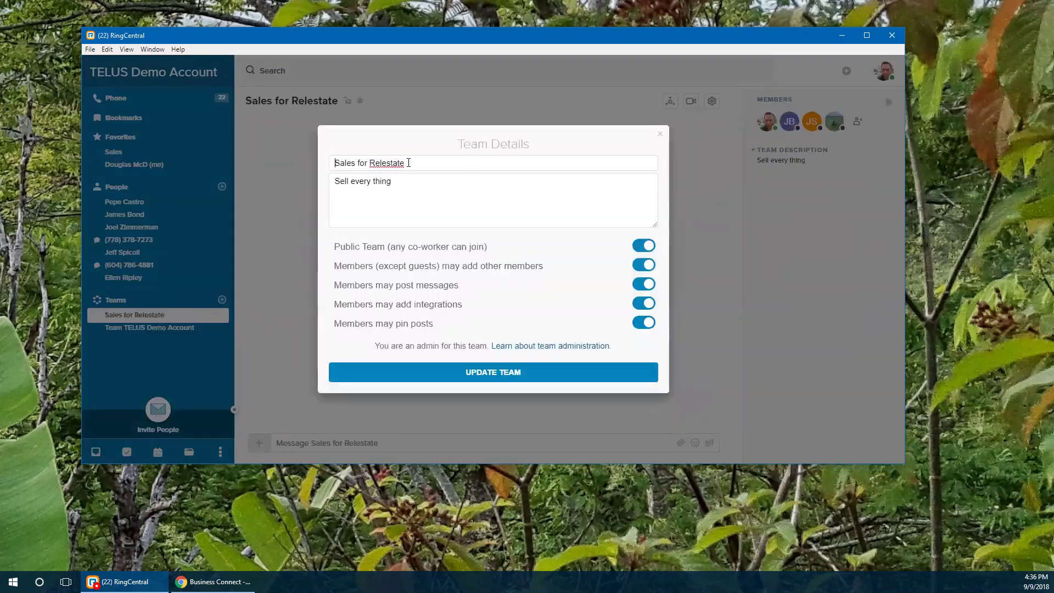
left_click_drag(369, 164, 446, 166)
type("Business")
key("Return")
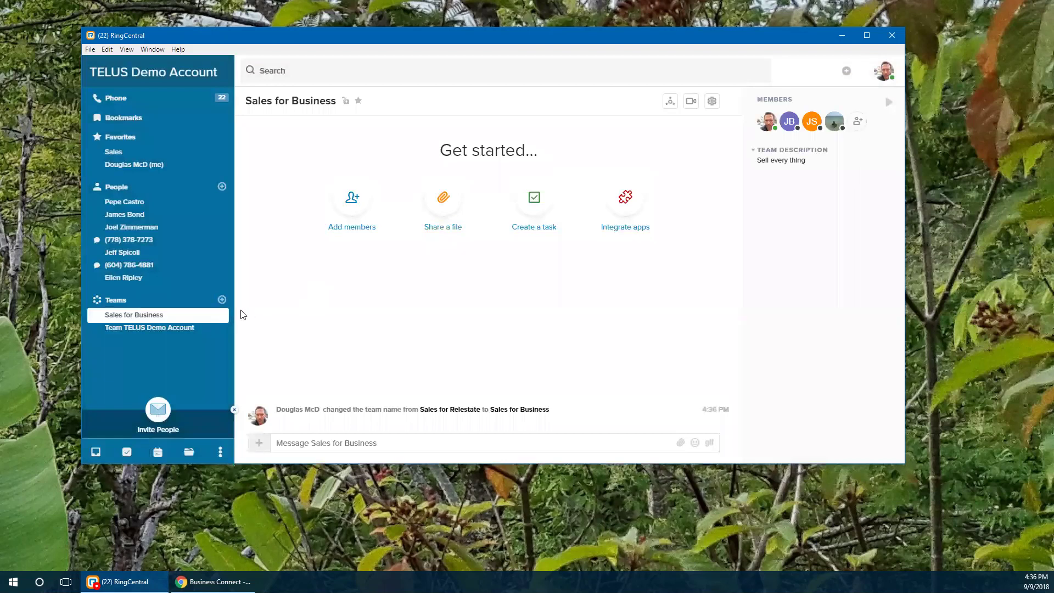
left_click(145, 328)
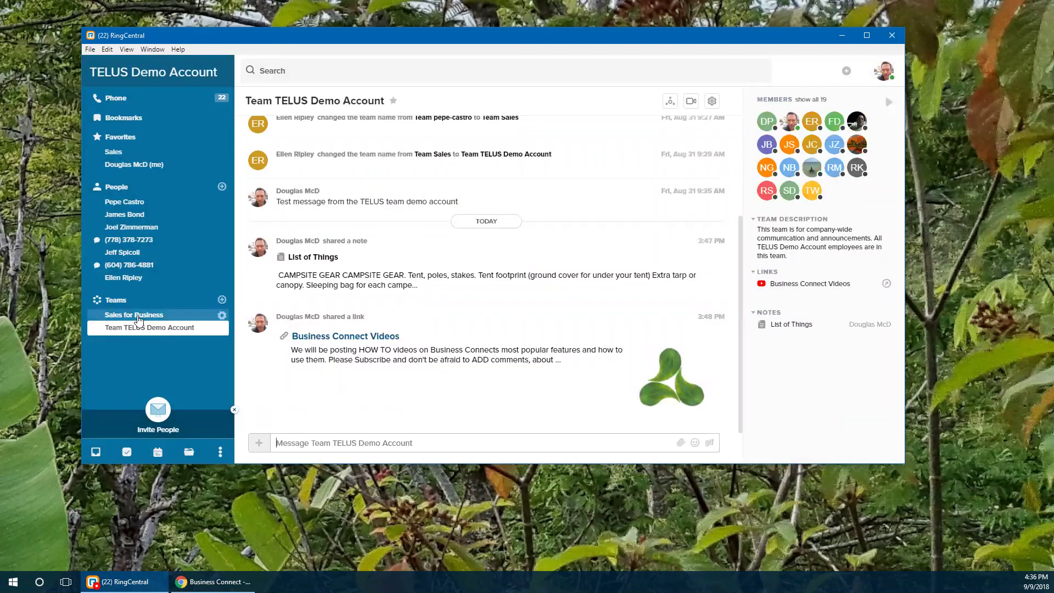
left_click(140, 317)
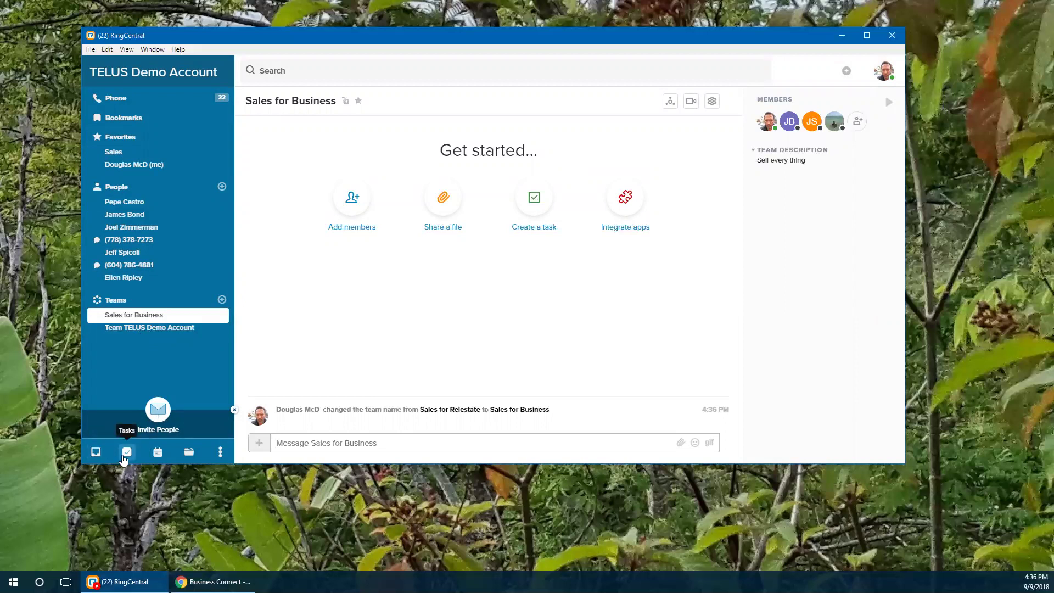
Step: Open the calendar, then switch to the All Pending Tasks list
left_click(159, 454)
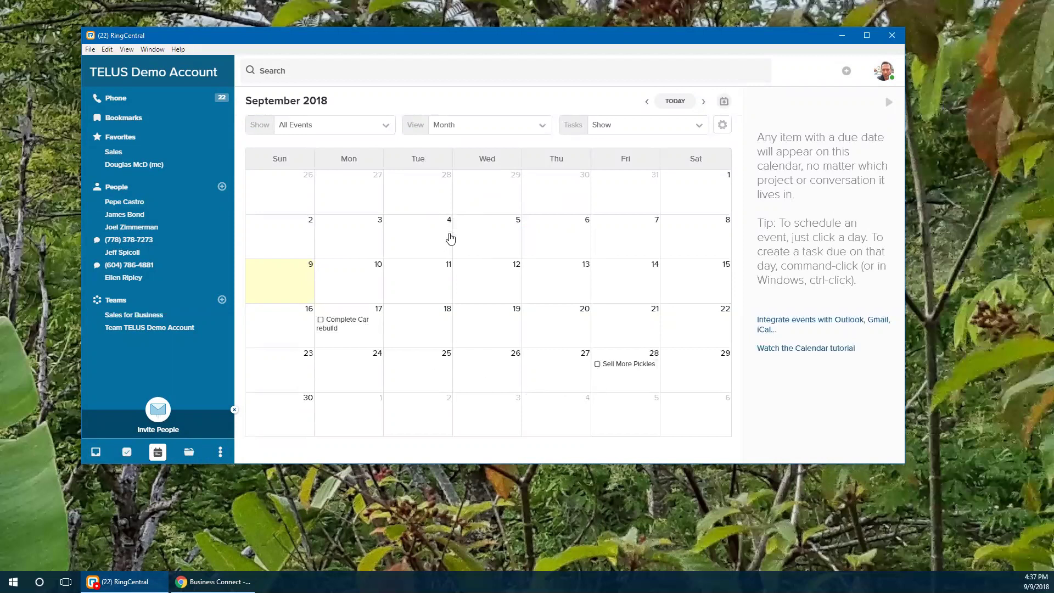
left_click(124, 455)
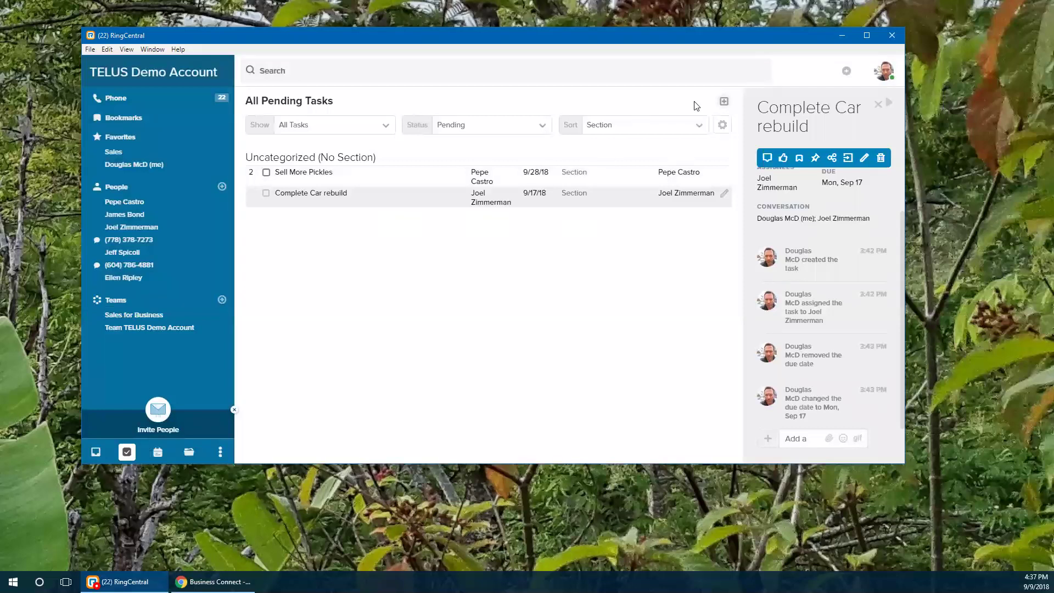
Step: Create a 'Sell Cars' task assigned to a colleague, due 9/28/18, and post it to Sales
left_click(724, 102)
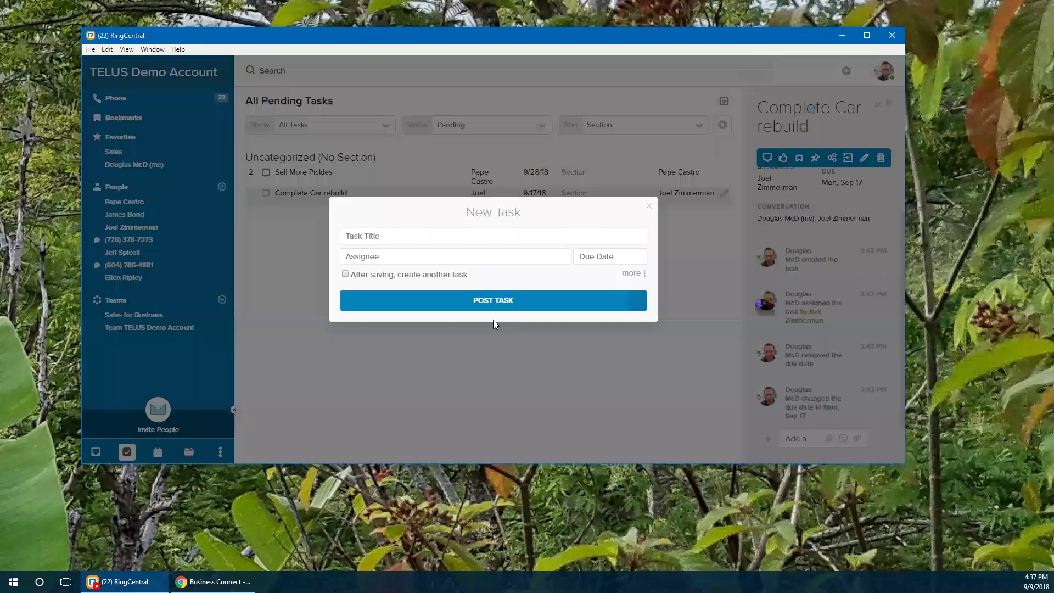
left_click(395, 237)
type("Sell Cars")
key("Tab")
type("Jeff")
key("Return")
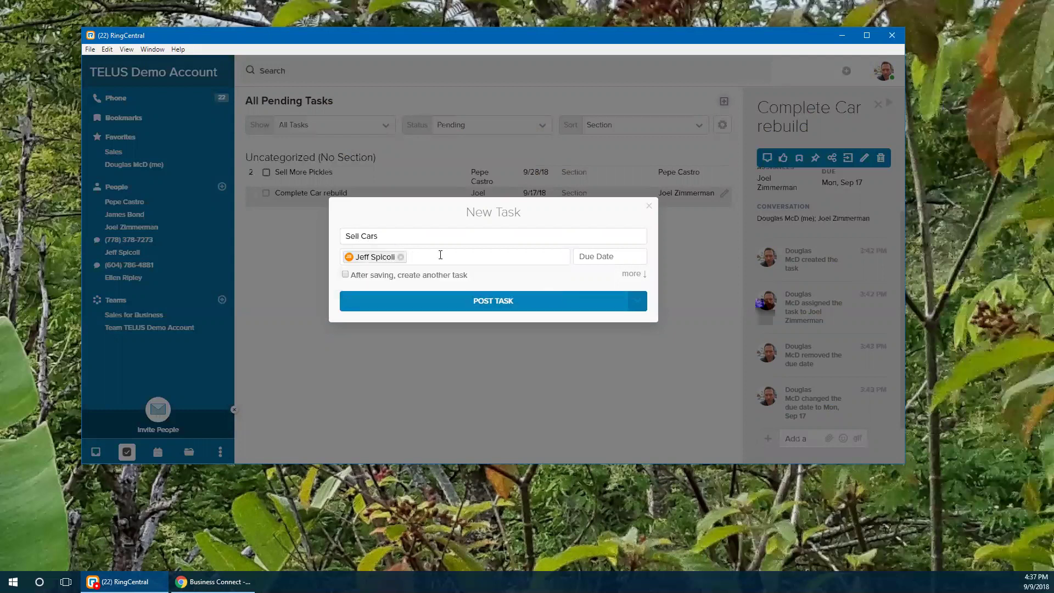
left_click(599, 256)
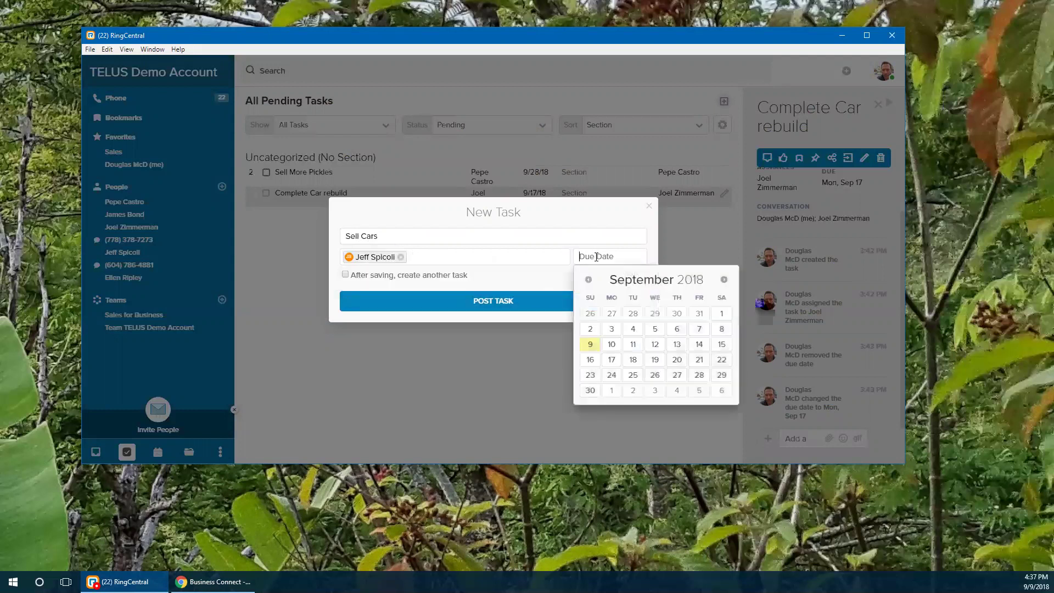
left_click(699, 375)
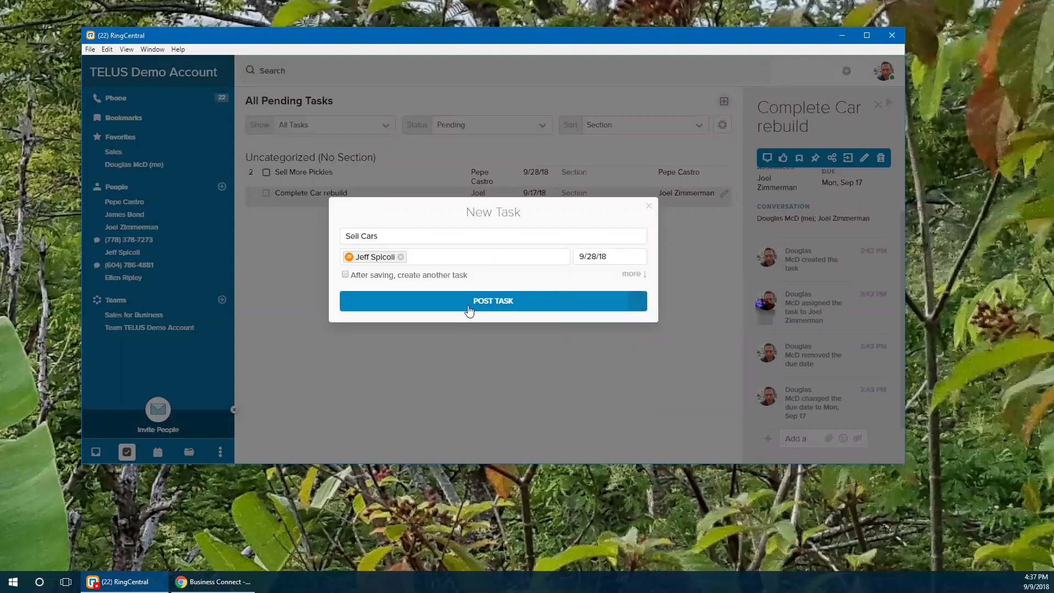
left_click(494, 304)
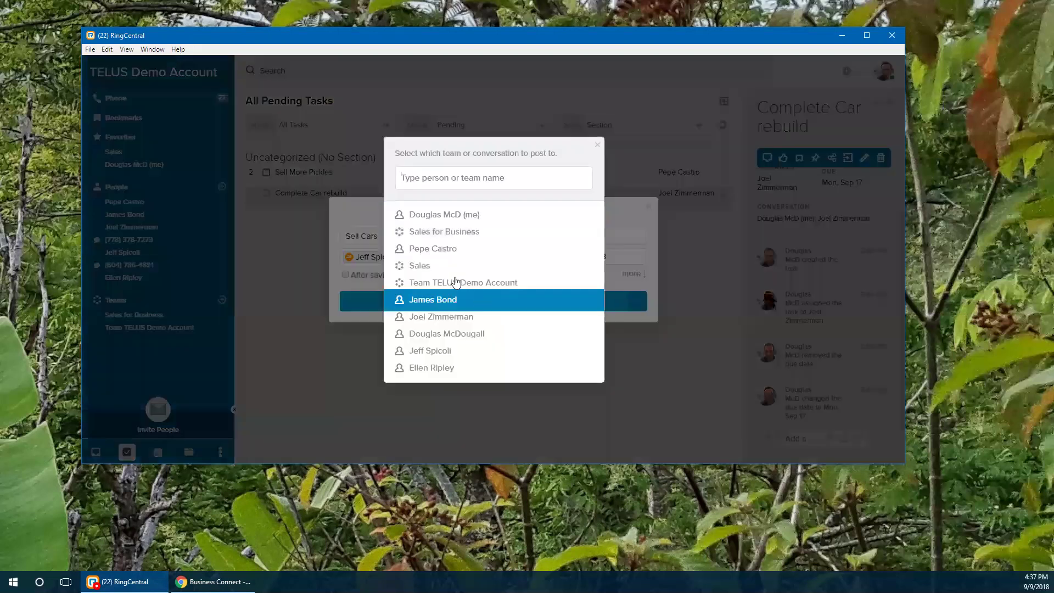
left_click(429, 265)
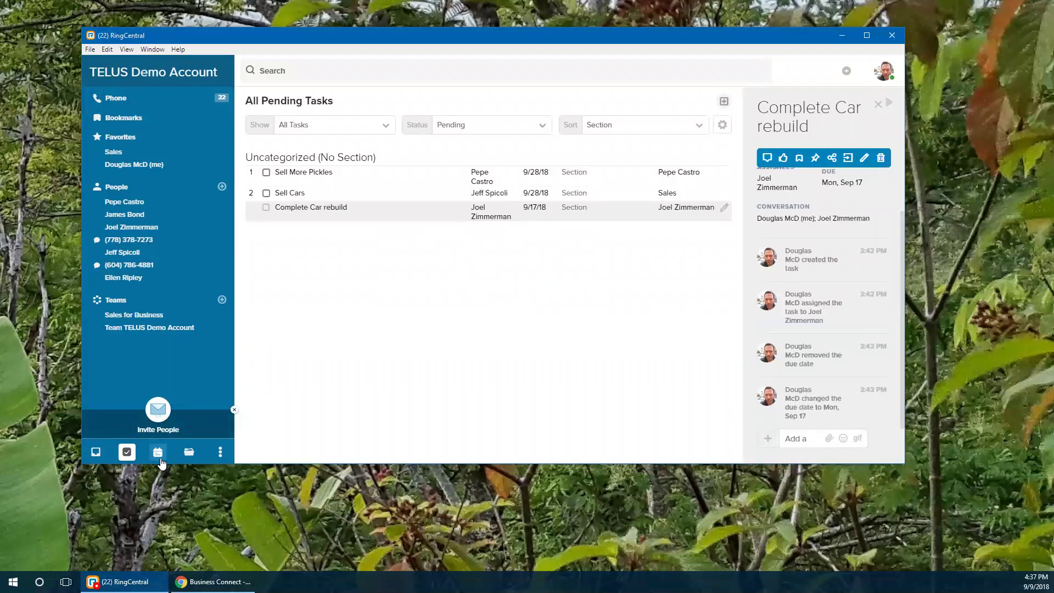
Step: View the first shared photo on the Files page, close it, and return to Team TELUS Demo Account
left_click(190, 456)
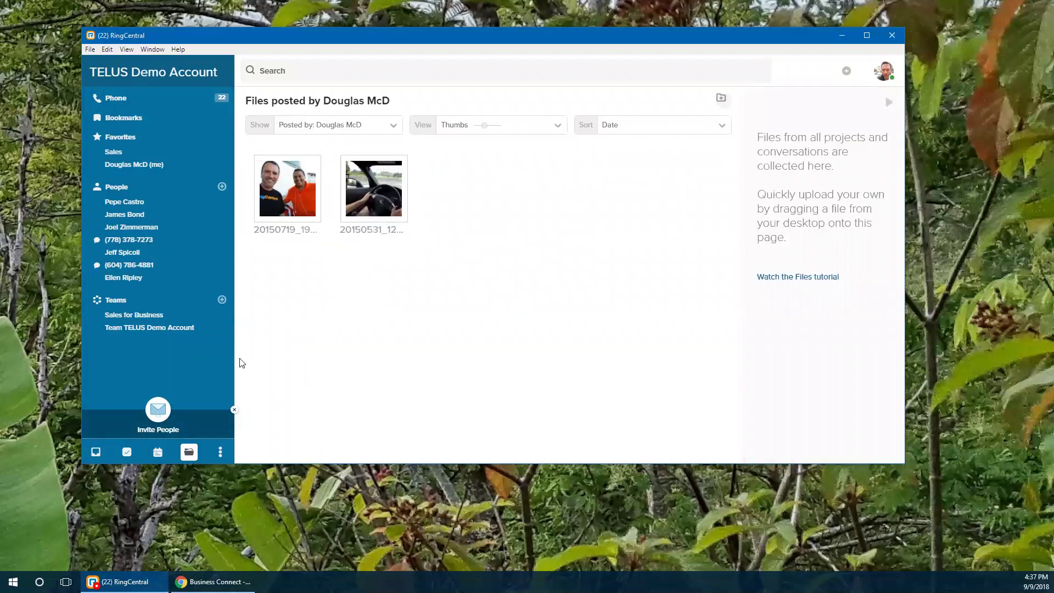
left_click(282, 199)
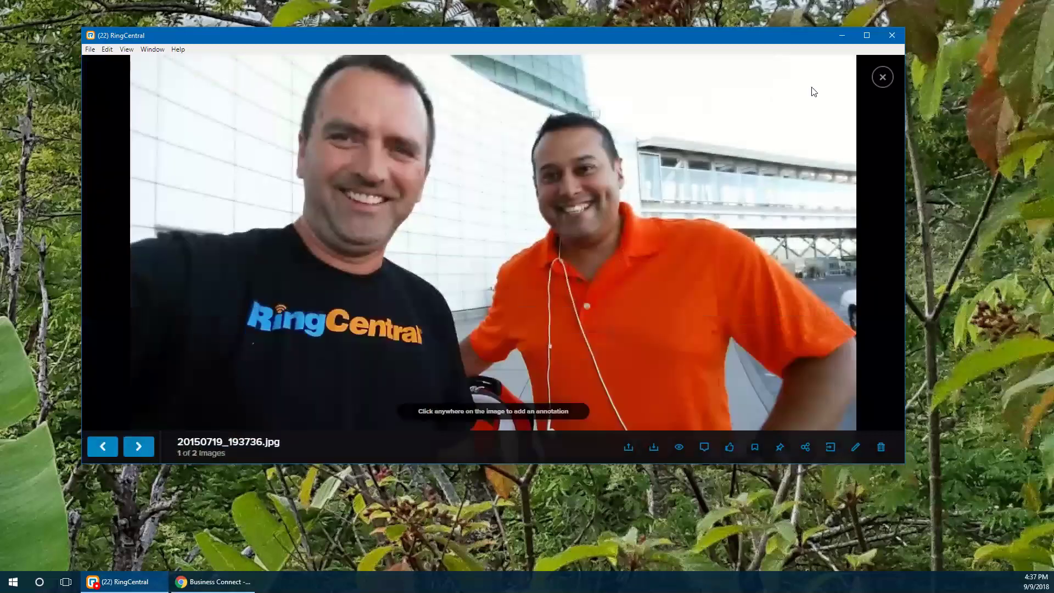
left_click(882, 79)
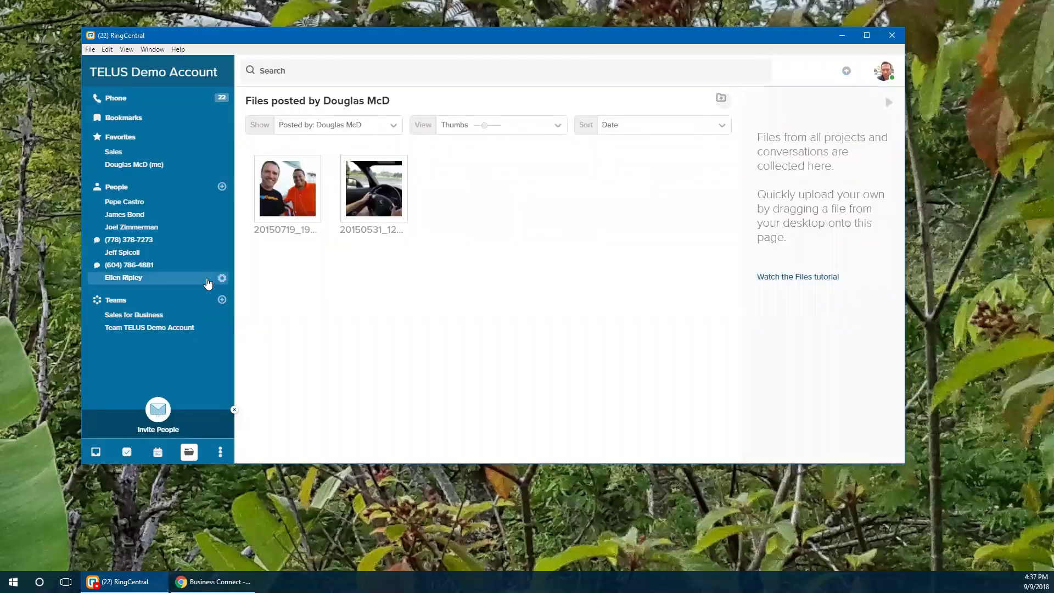
left_click(134, 330)
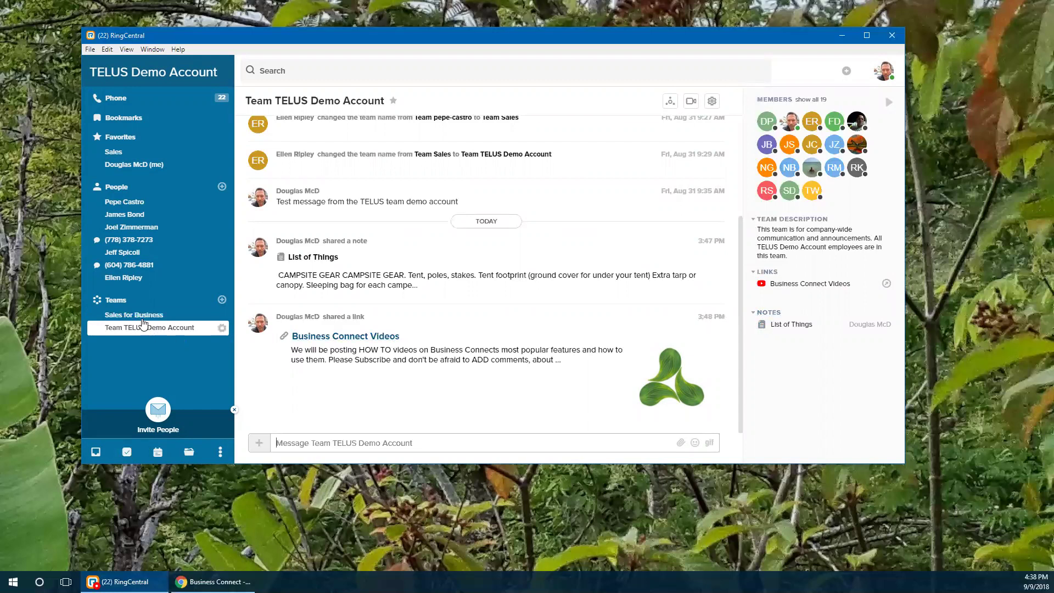
left_click(141, 321)
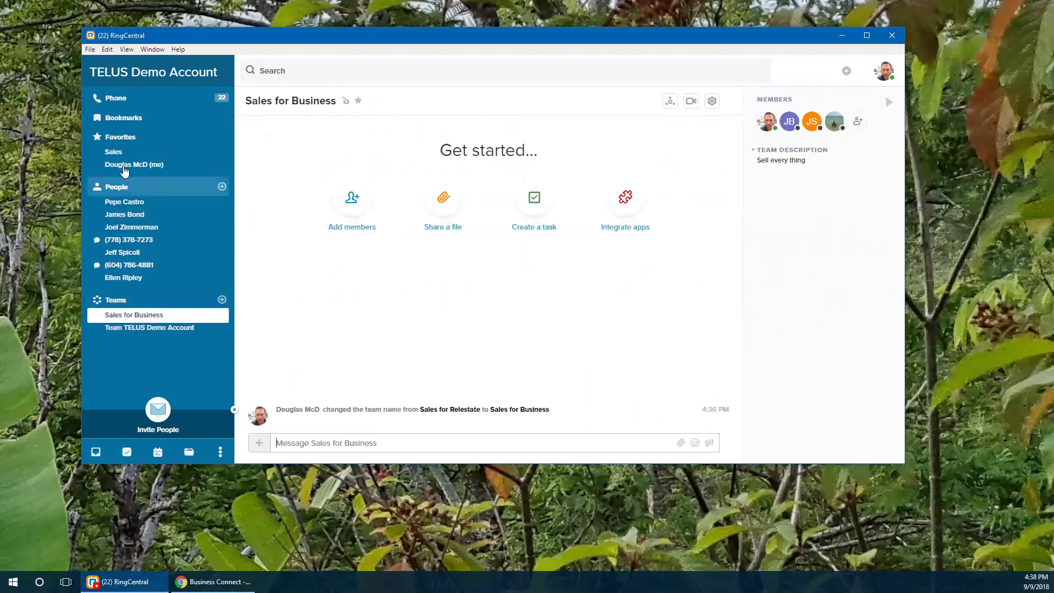
left_click(120, 156)
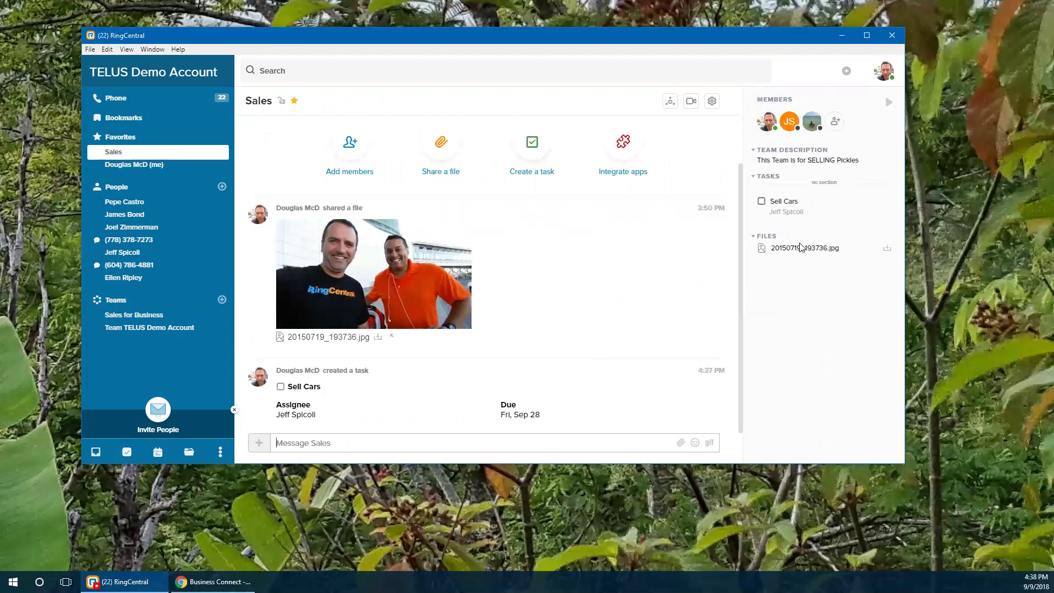
mouse_move(786, 251)
left_click(132, 332)
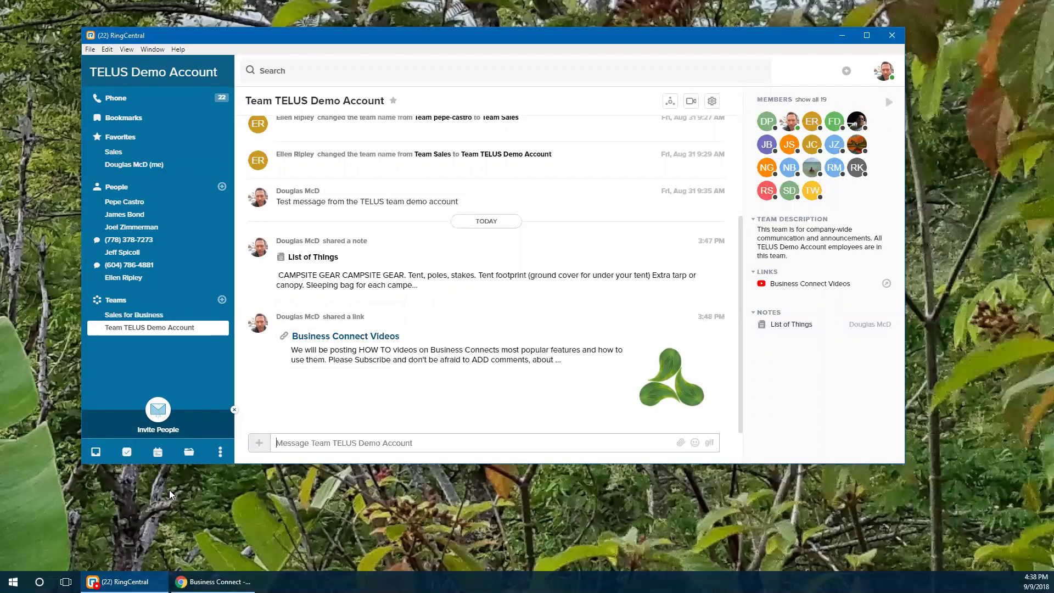
left_click(221, 455)
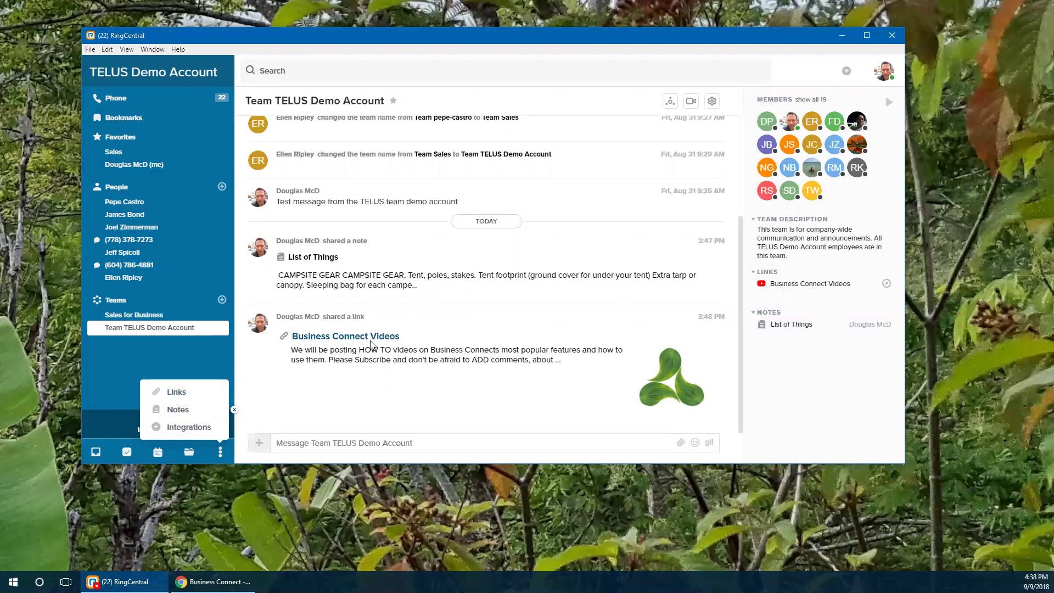
left_click(333, 443)
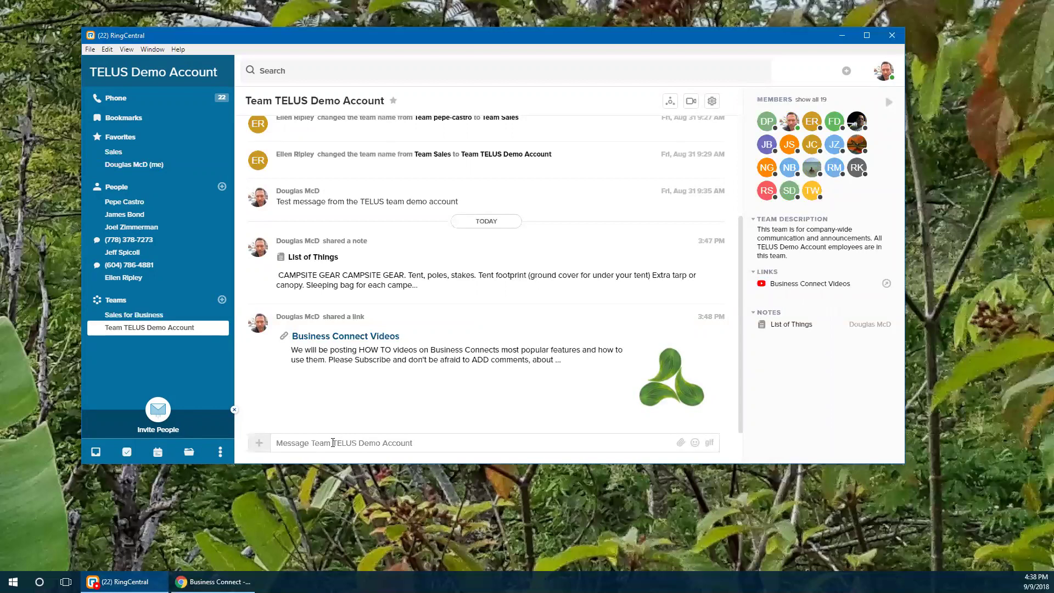
left_click(333, 442)
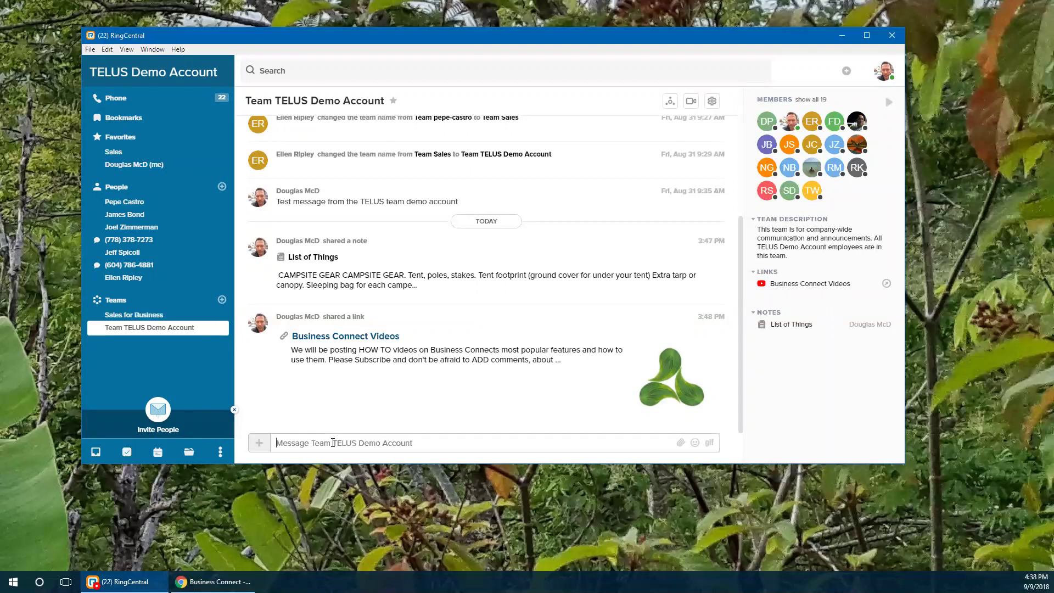
type("@ram")
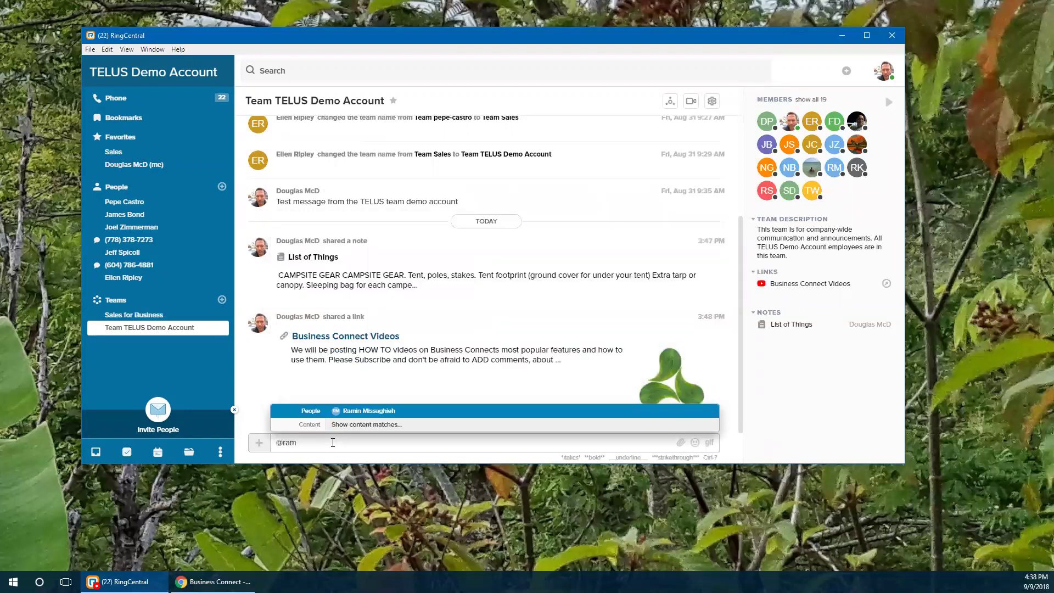
key("Return")
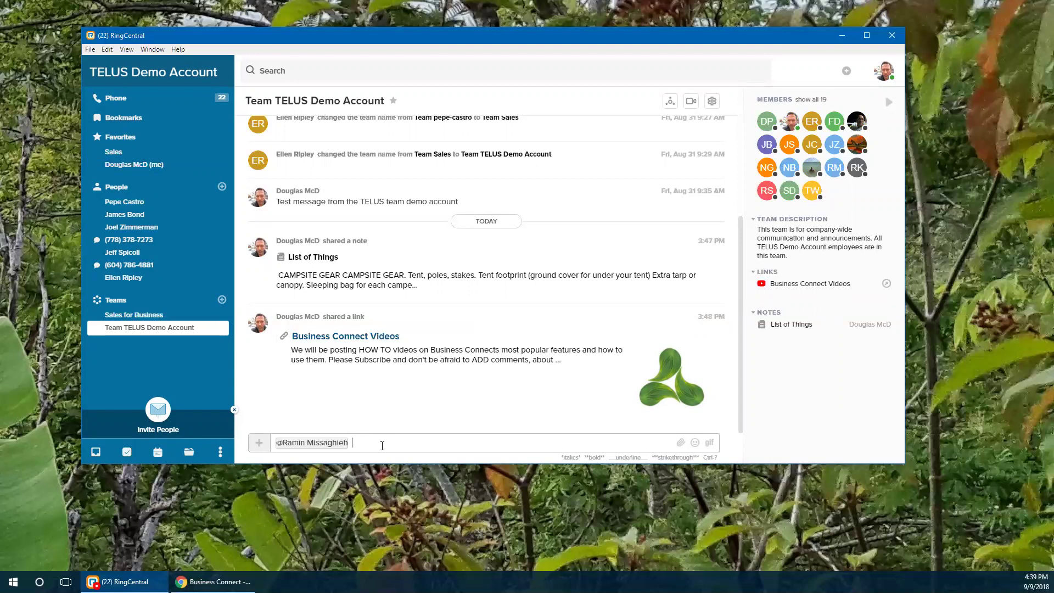
type("Hey how are you")
key("Return")
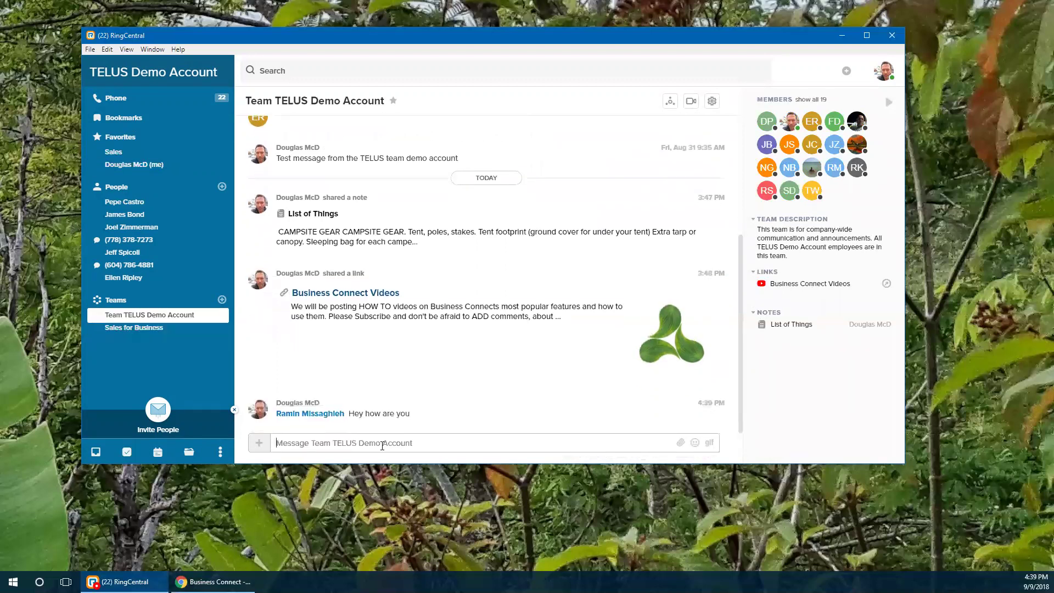
Step: Open a colleague's one-to-one chat, then switch to the Phone call history
left_click(145, 216)
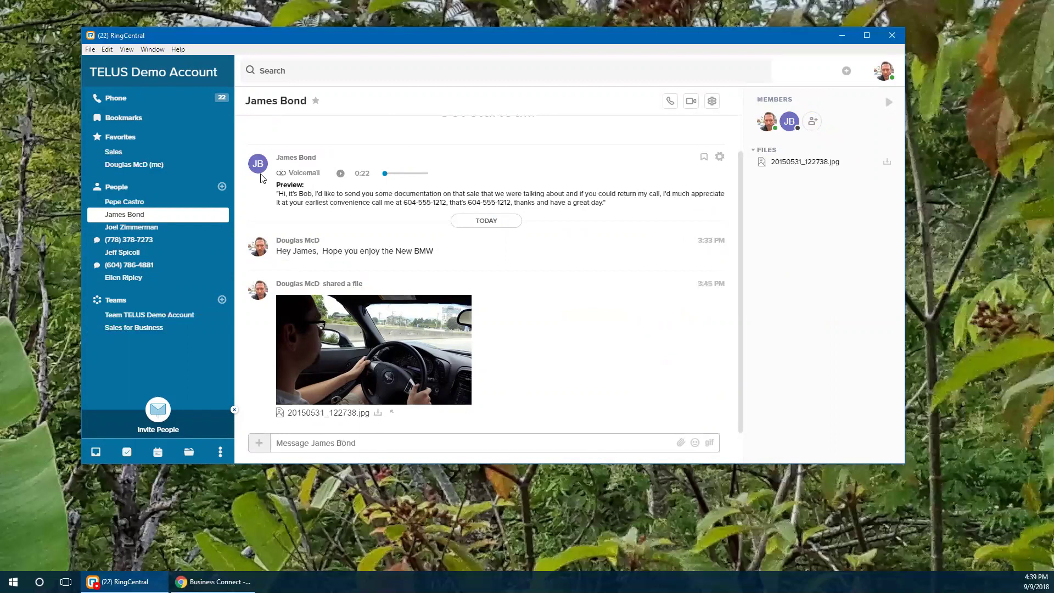
left_click(114, 103)
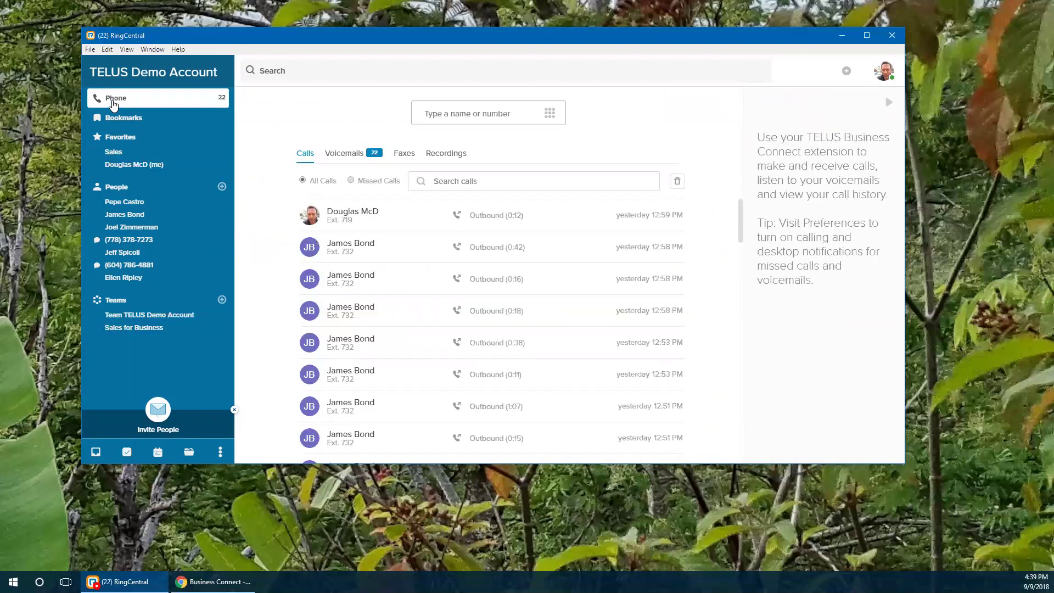